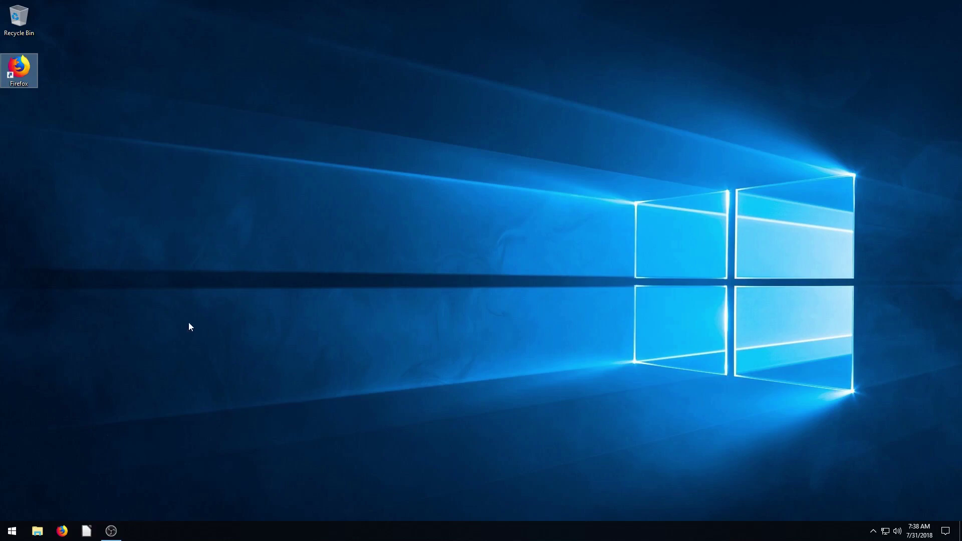
Launch Firefox from the desktop and run a web search for 'natron'.
double_click(19, 80)
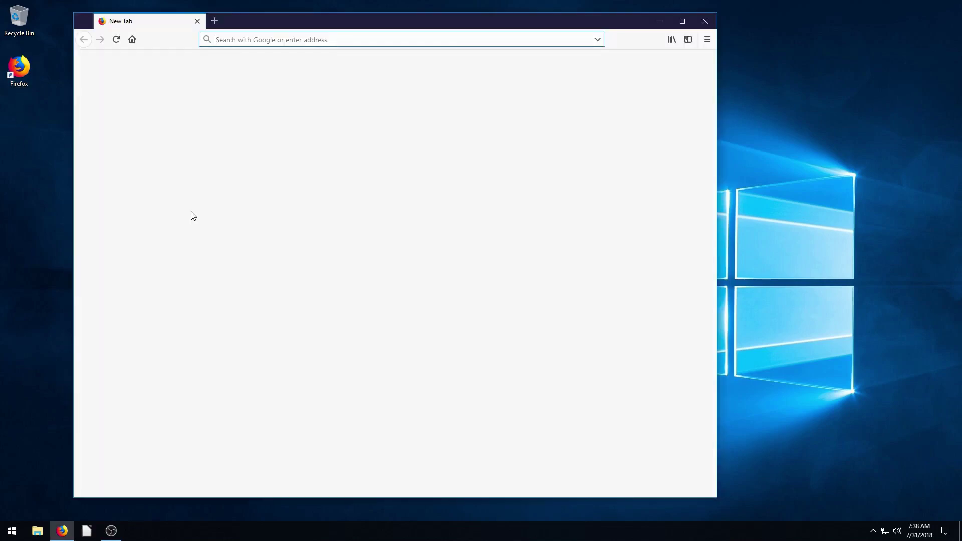
left_click_drag(312, 16, 283, 17)
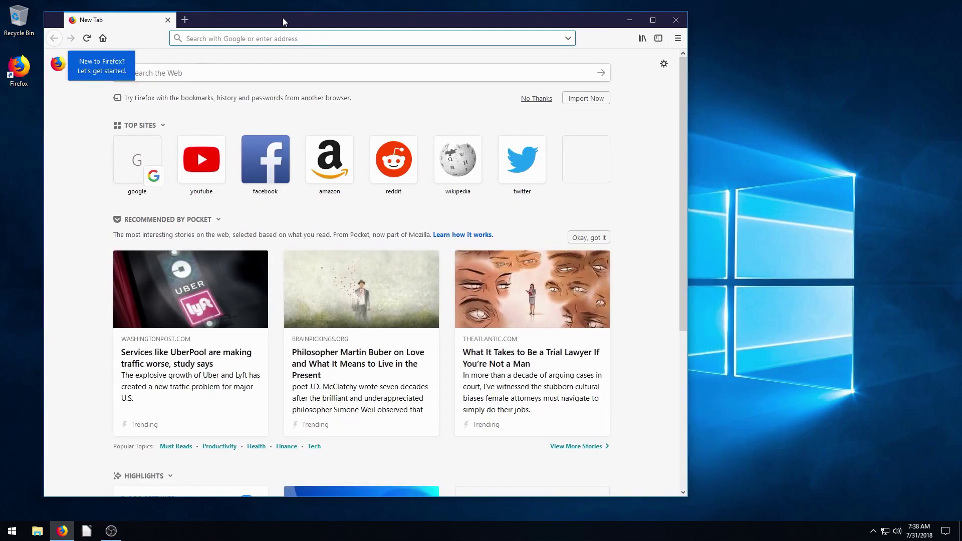
left_click(228, 76)
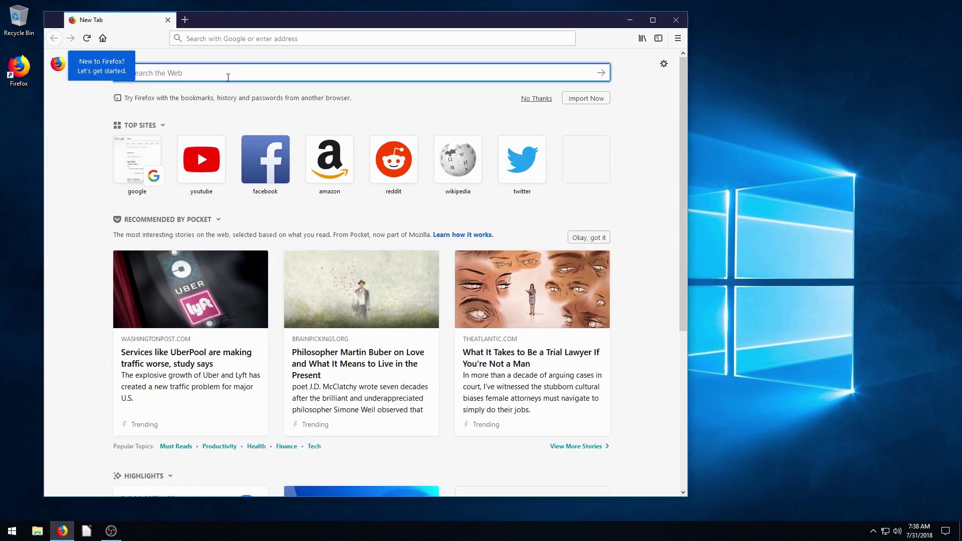
type("natron")
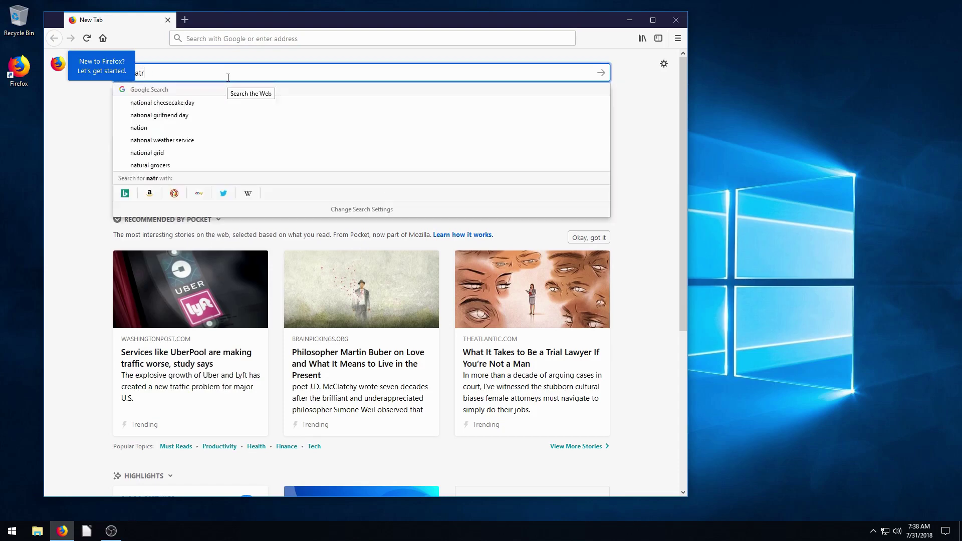
key("Return")
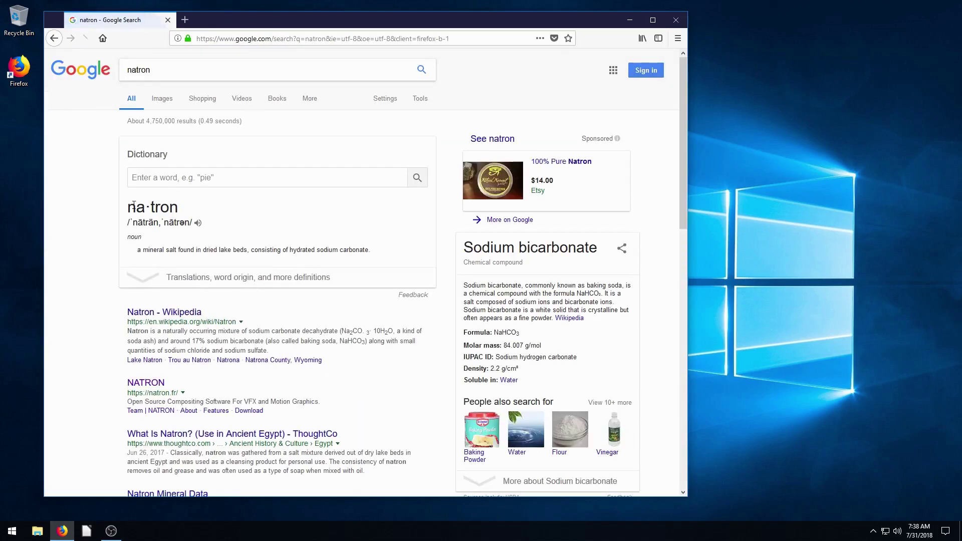
Go to the NATRON site's Windows downloads and request the Natron 2.3.13 installer.
left_click(142, 382)
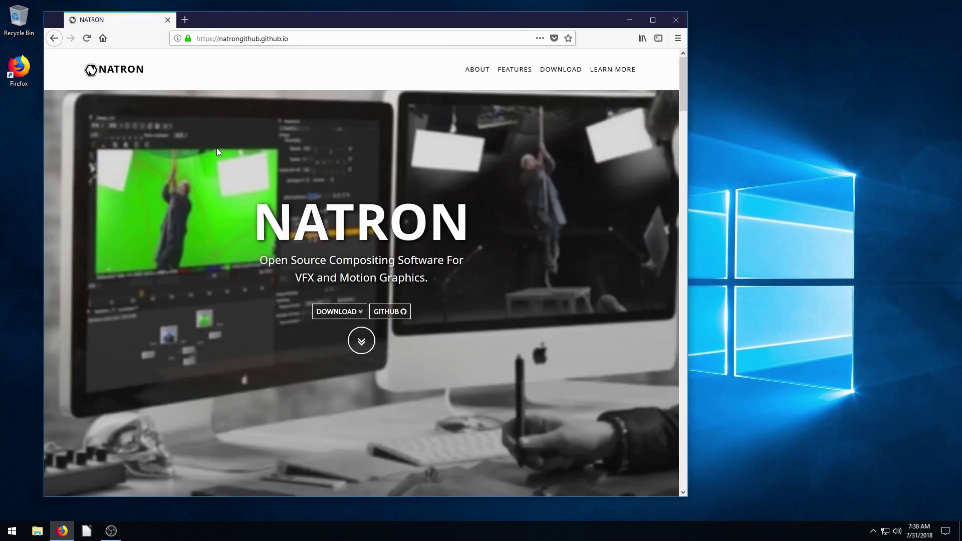
scroll(221, 200, "down", 1)
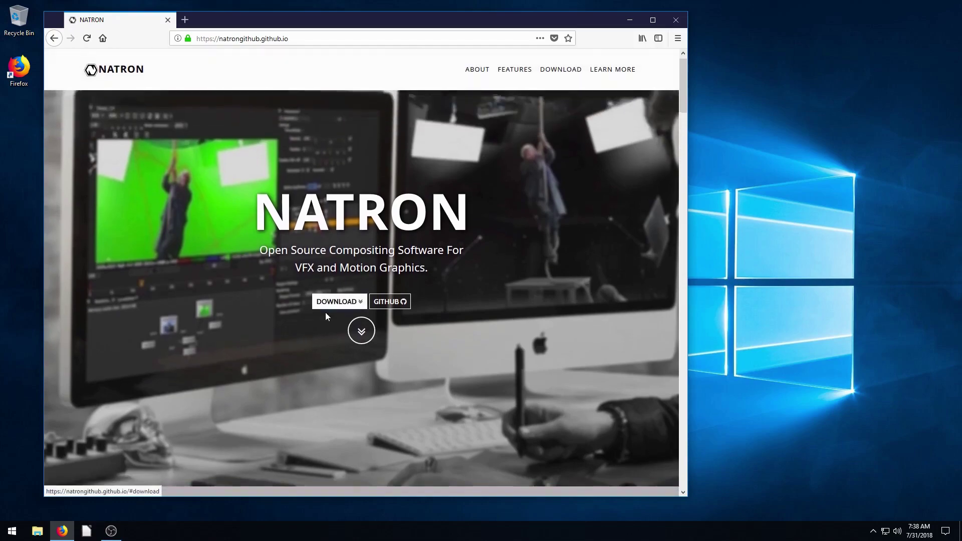
left_click(325, 312)
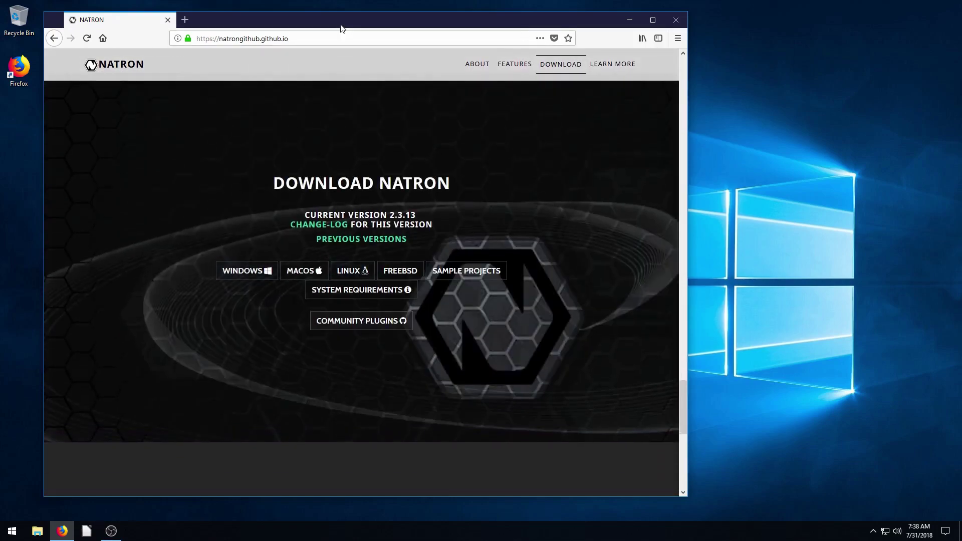
left_click(241, 274)
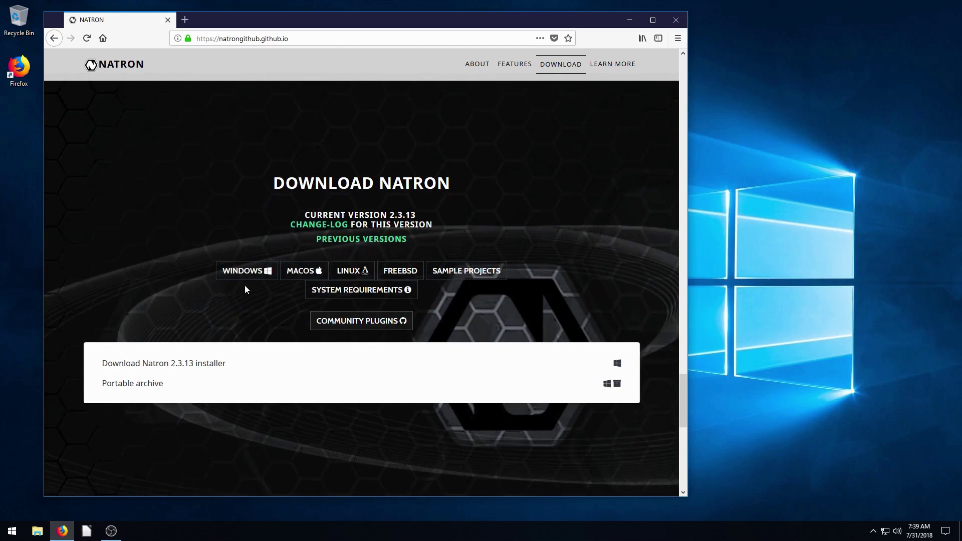
left_click(134, 369)
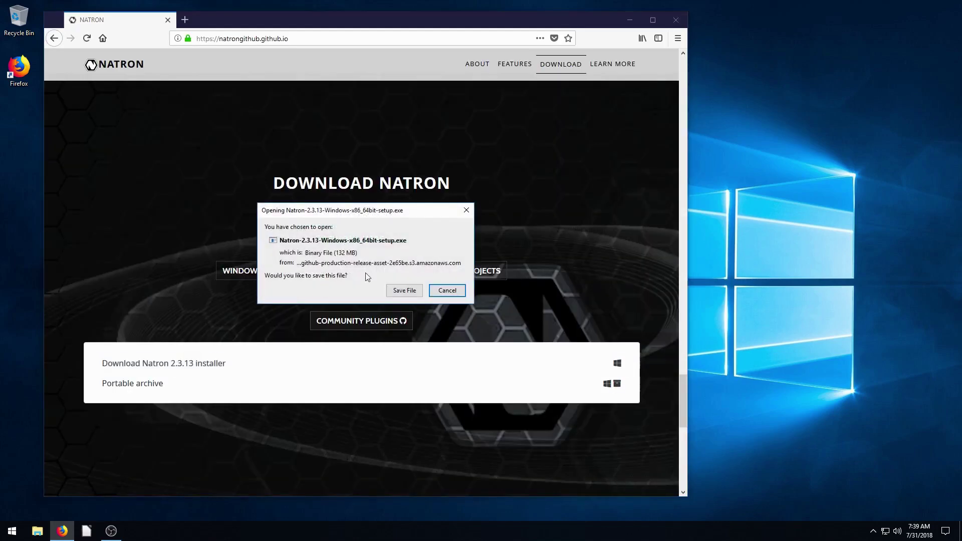
Save Natron-2.3.13-Windows-x86_64bit-setup.exe and show its progress in the Downloads list.
left_click(404, 292)
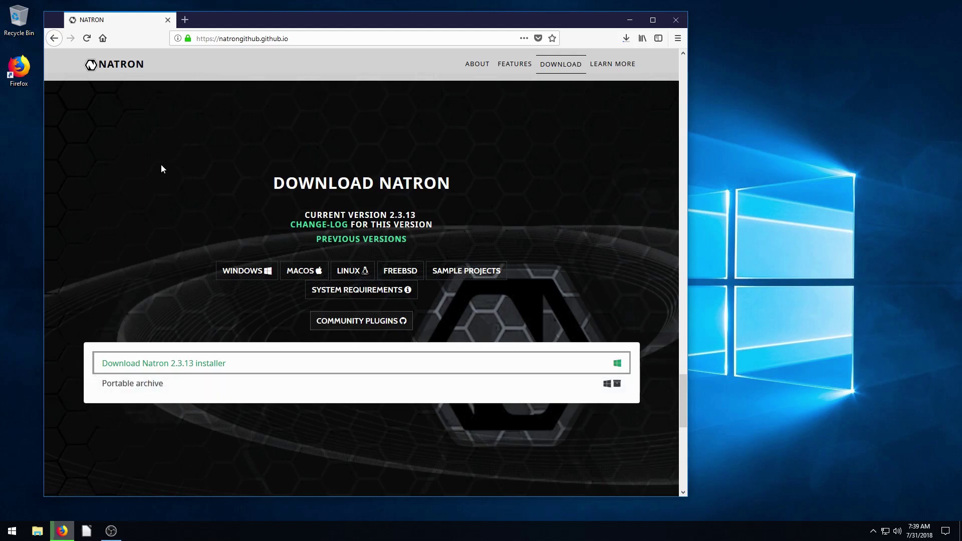
left_click(626, 40)
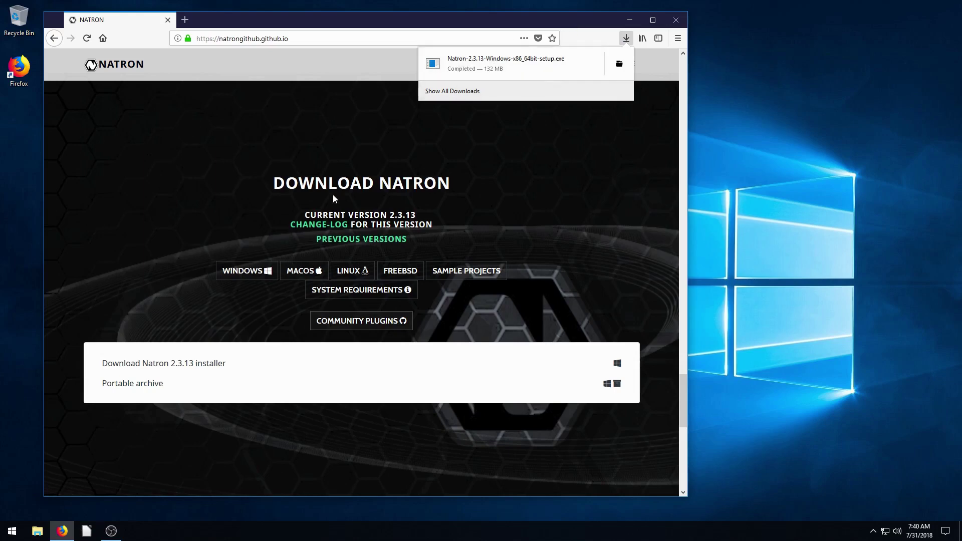
Close the Downloads panel after the 132 MB installer finishes downloading.
left_click(233, 150)
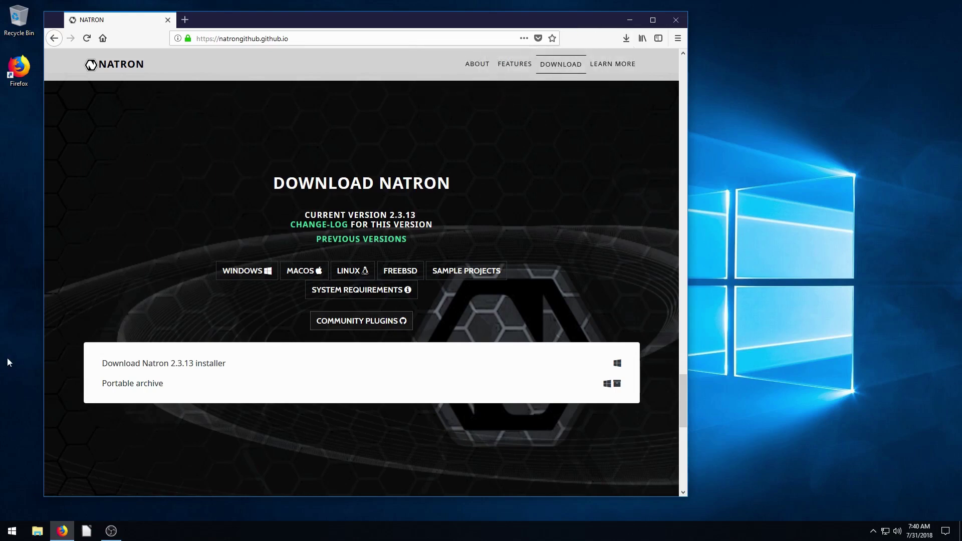
Run Natron-2.3.13-Windows-x86_64bit-setup from the Downloads folder and get past the welcome page.
left_click(37, 530)
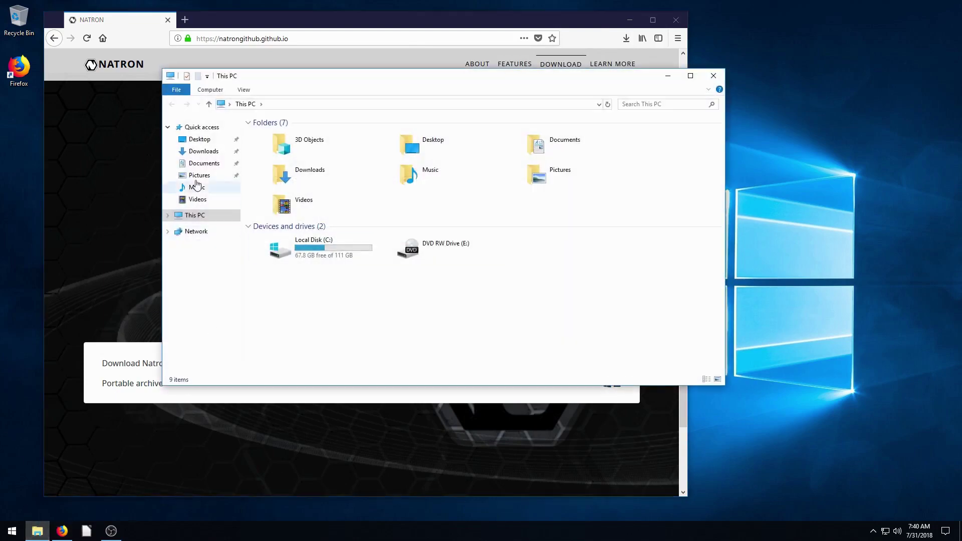
left_click(203, 152)
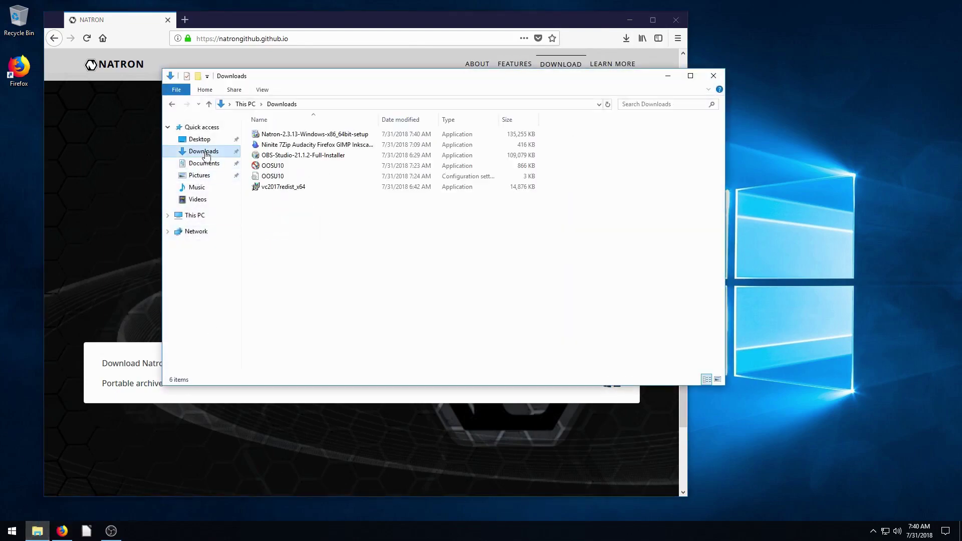
double_click(284, 136)
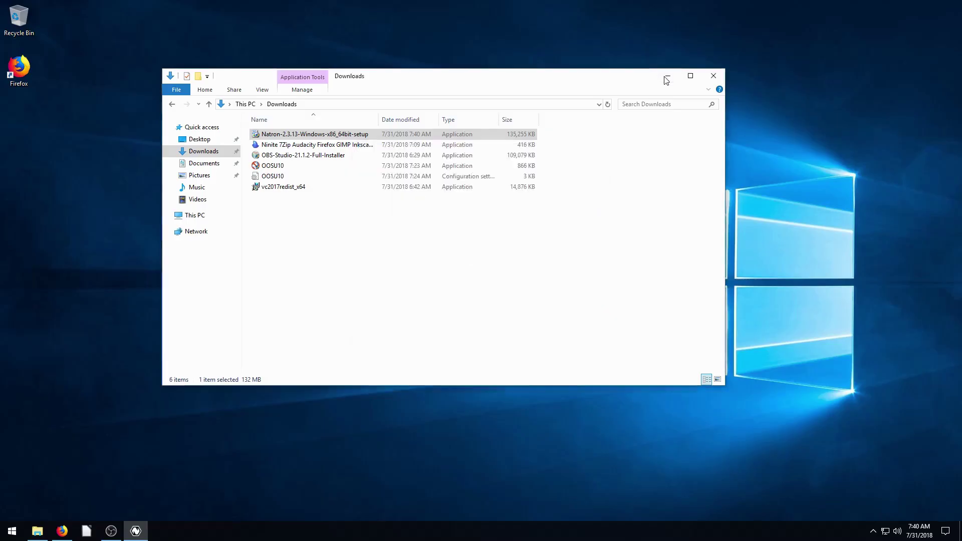
left_click(651, 76)
left_click(540, 326)
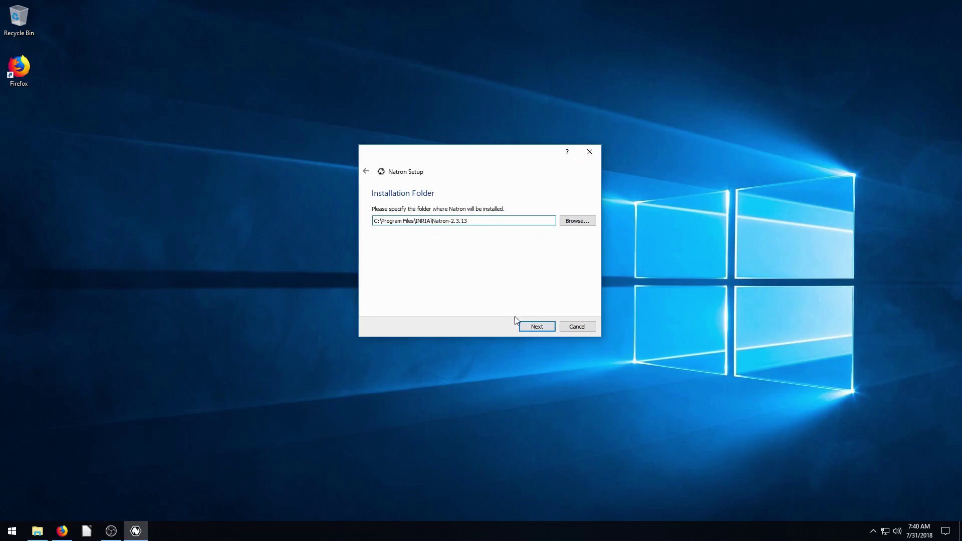
Install Natron to C:\Program Files\INRIA\Natron-2.3.13 with default shortcuts, accepting the license.
left_click(535, 329)
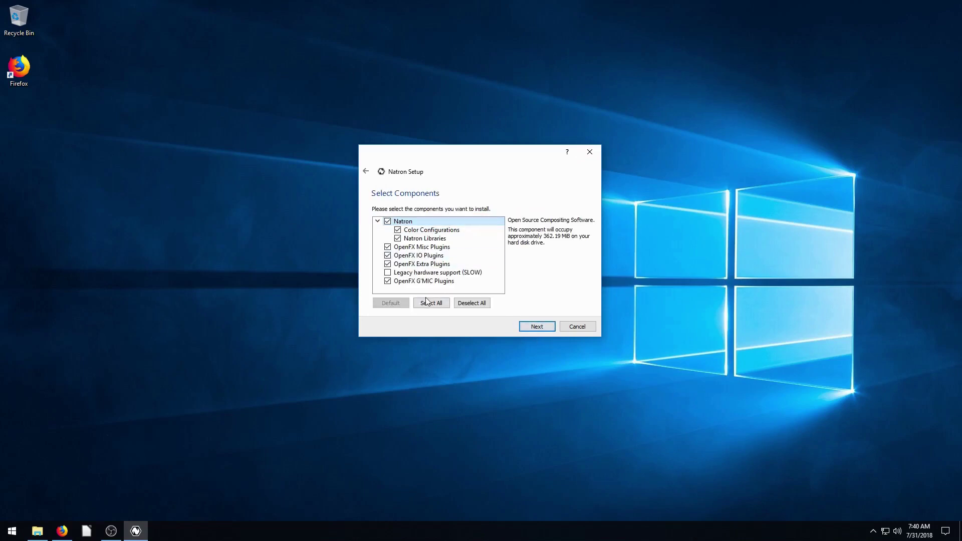
left_click(537, 326)
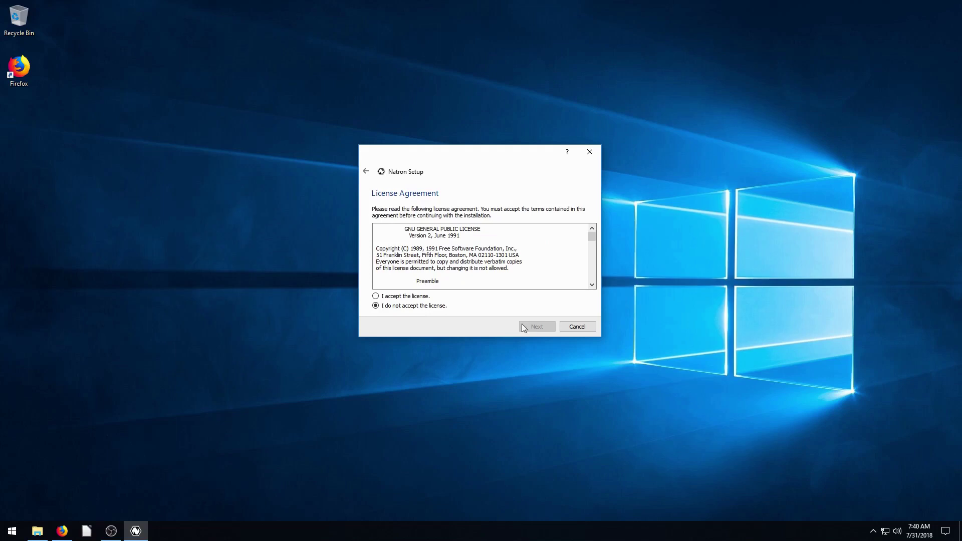
left_click(407, 296)
left_click(534, 328)
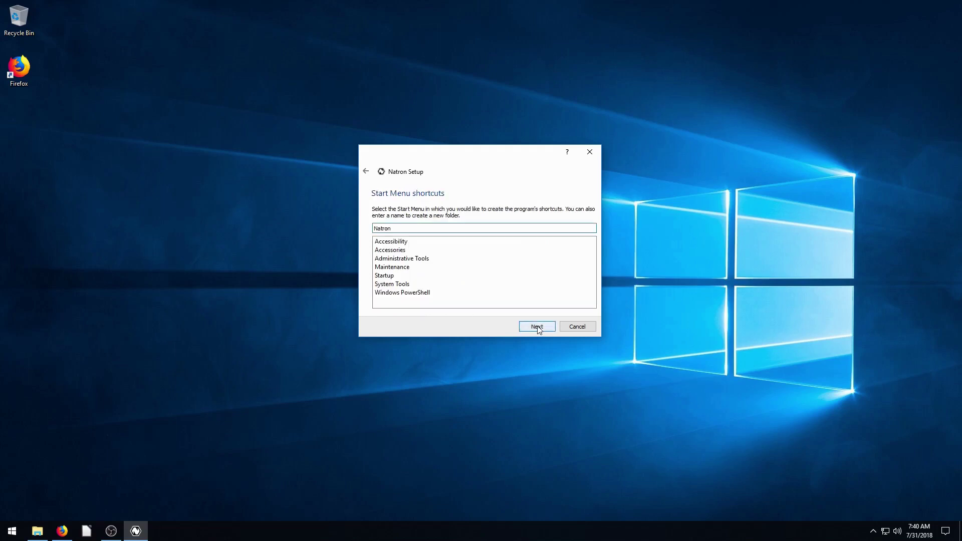
left_click(535, 327)
left_click(536, 326)
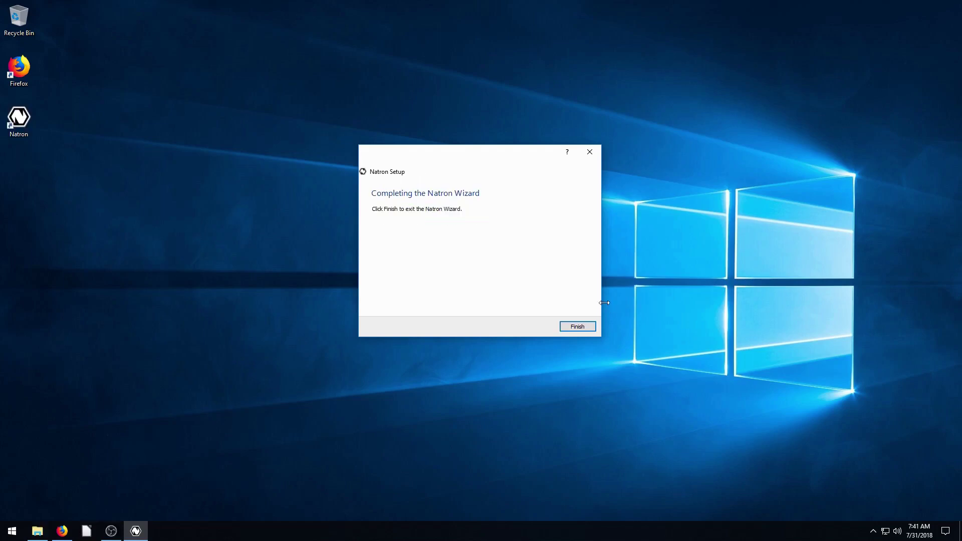
left_click(577, 326)
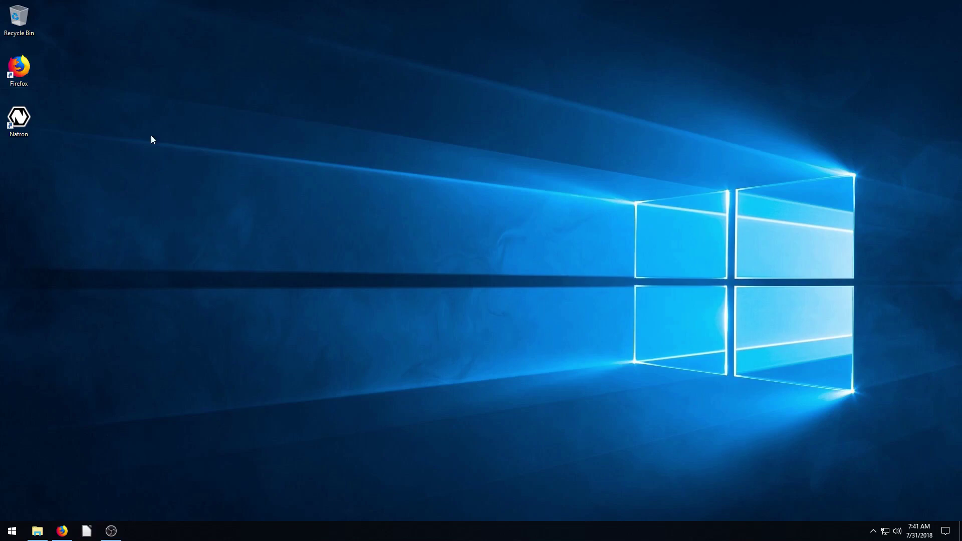
Find Natron in the Start menu by searching 'nitron' and launch it.
left_click(7, 536)
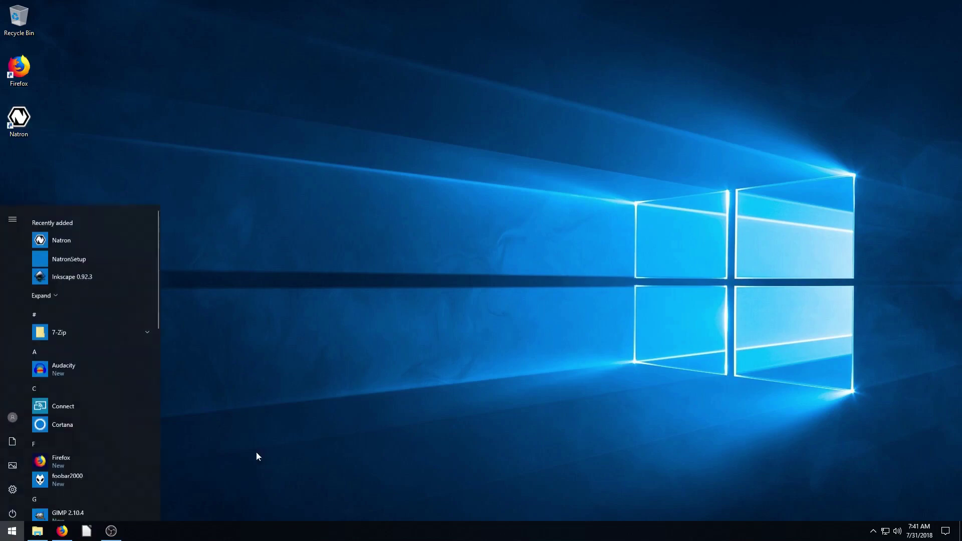
type("nitr")
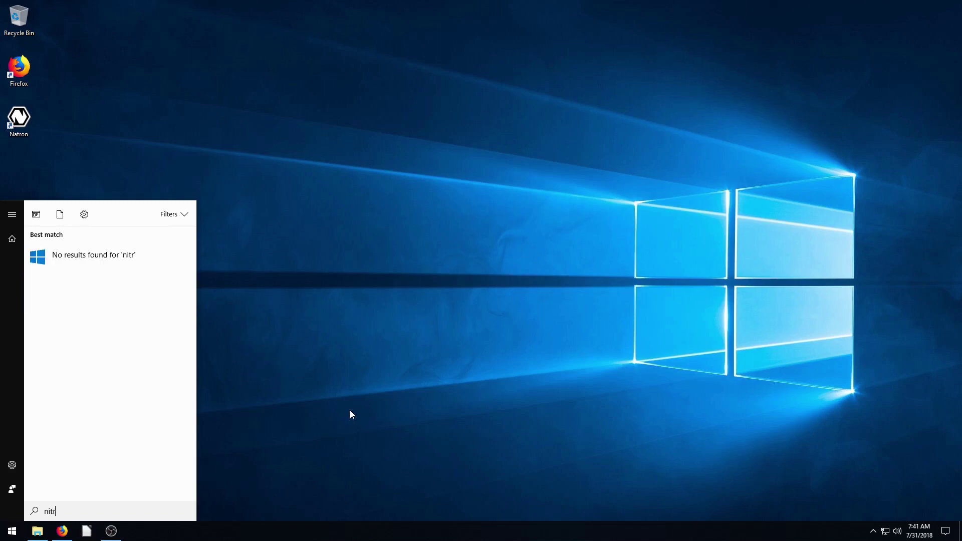
type("on")
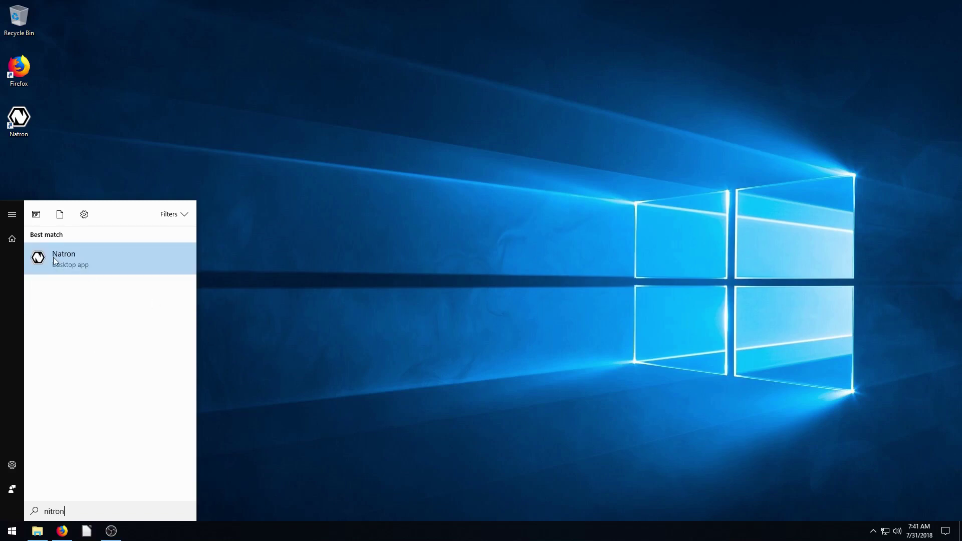
double_click(19, 120)
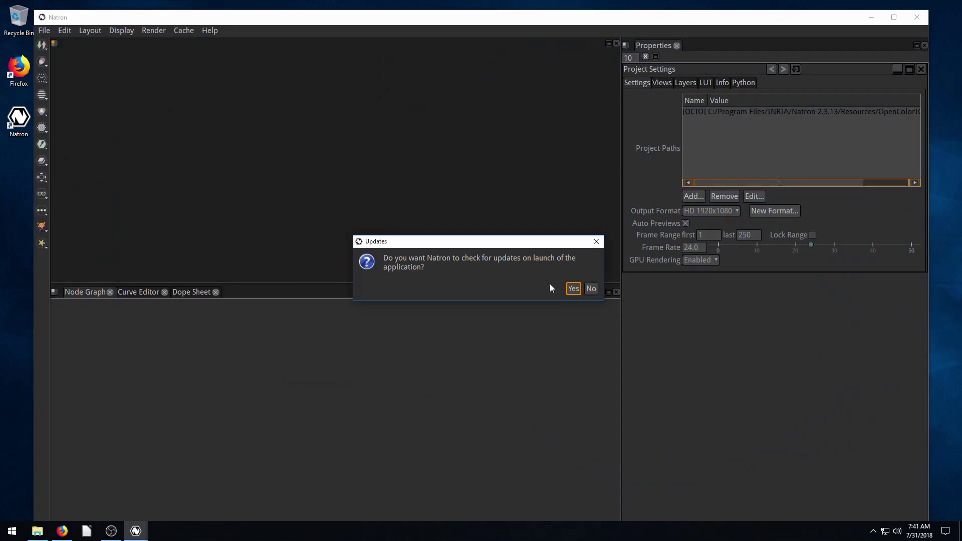
Decline update checks at launch, then maximize and restore the Natron window.
left_click(591, 289)
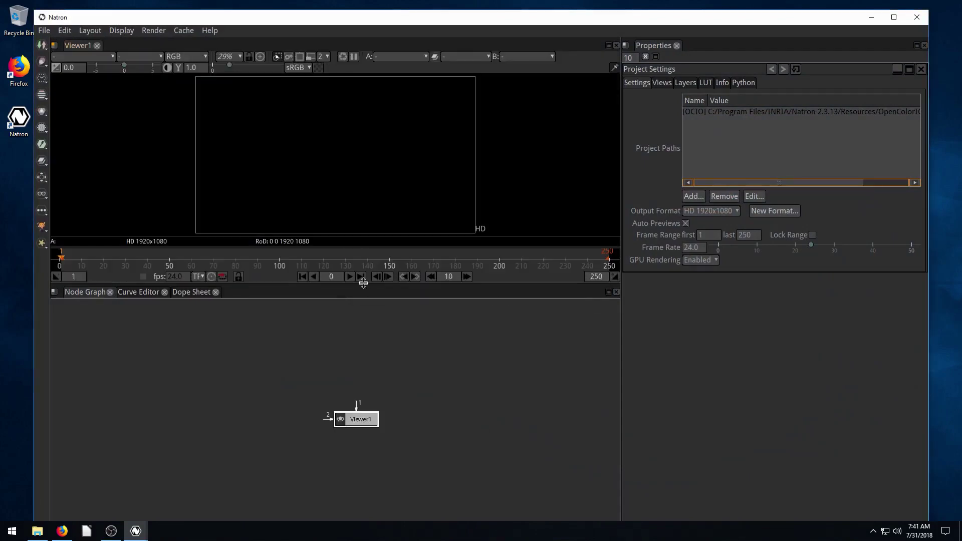
left_click(894, 17)
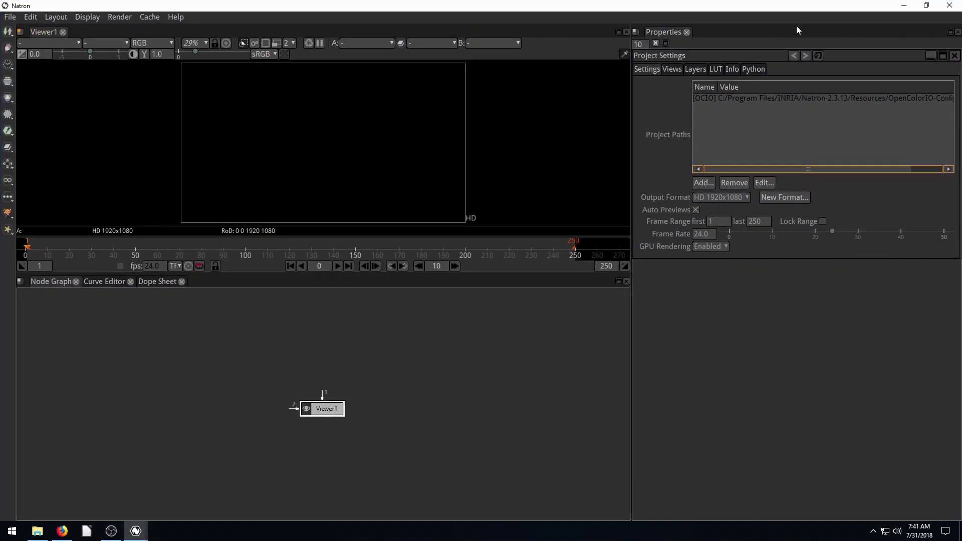
left_click(927, 6)
Snap Natron to the right half, the console to the left, and close the console.
left_click_drag(571, 19, 960, 4)
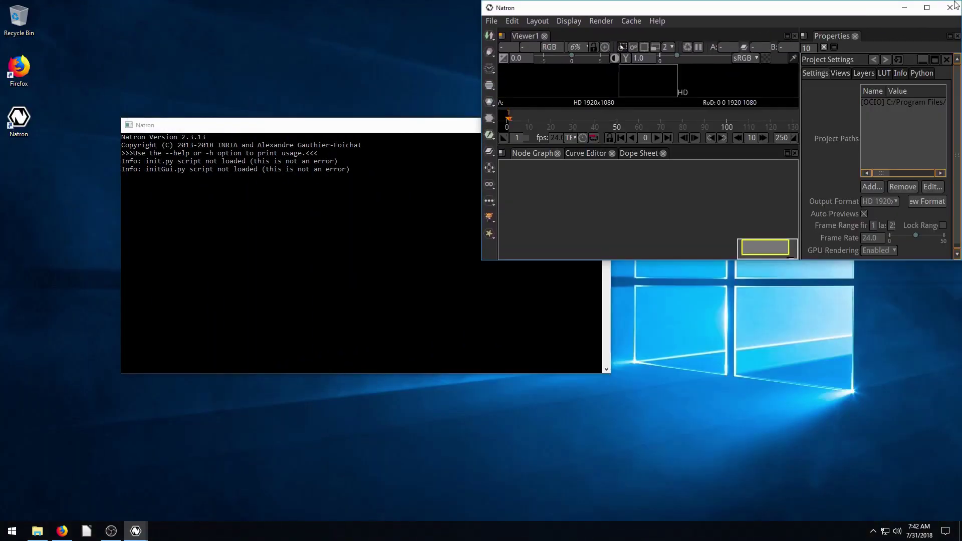
left_click_drag(701, 6, 959, 250)
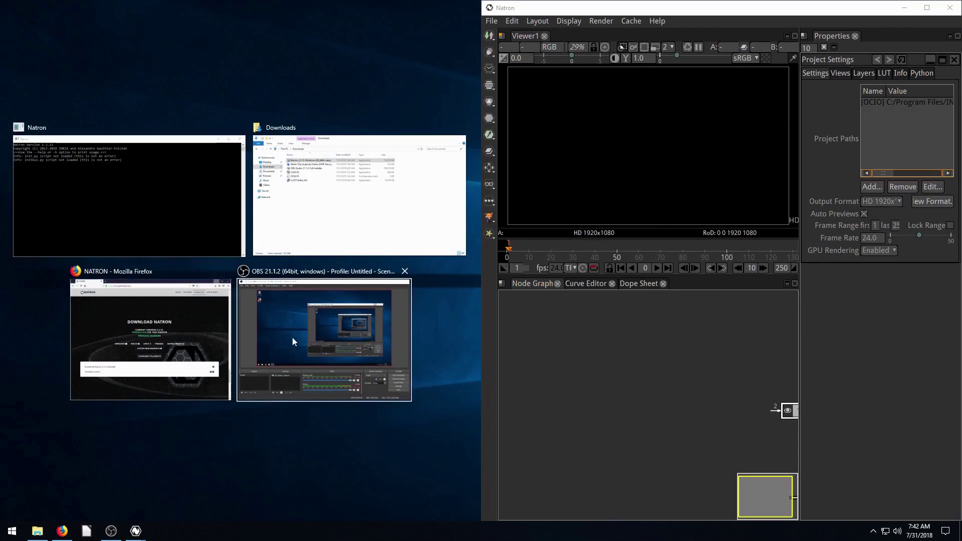
left_click(169, 251)
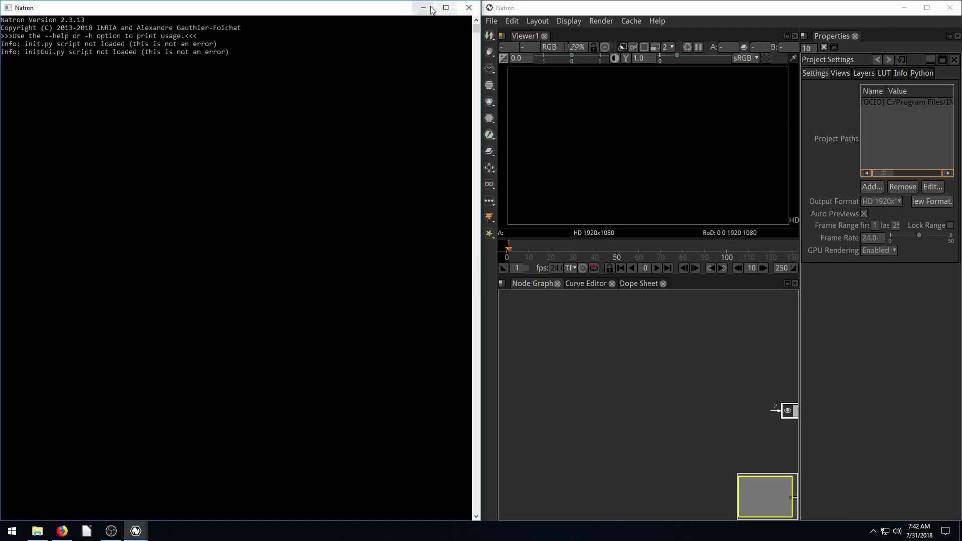
left_click(470, 9)
Minimize the Firefox window and maximize Natron to full screen.
left_click(62, 531)
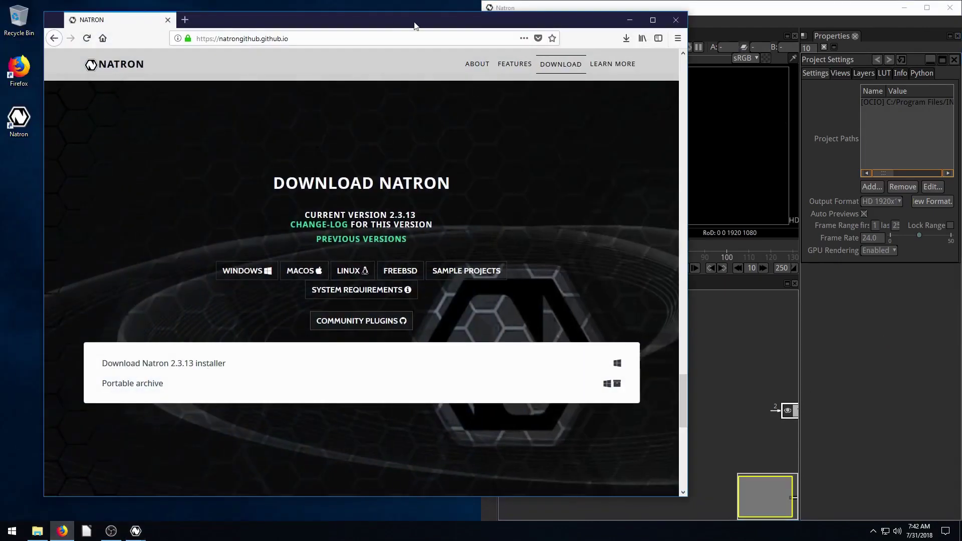
left_click_drag(413, 25, 1, 150)
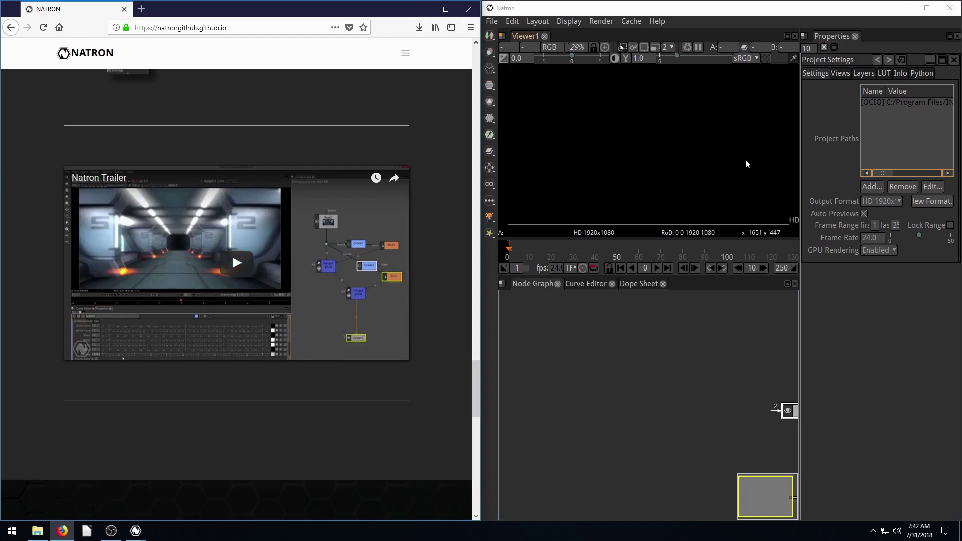
left_click(422, 8)
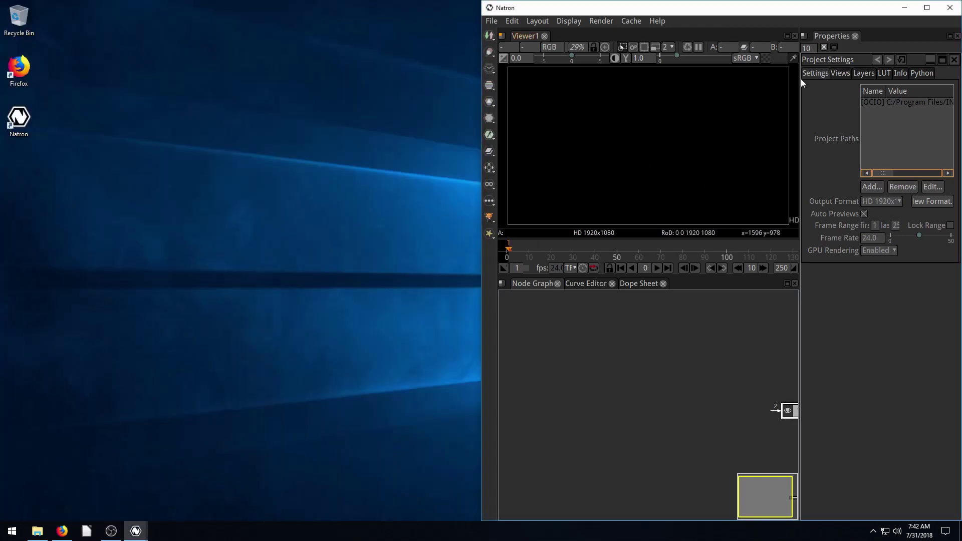
left_click(926, 7)
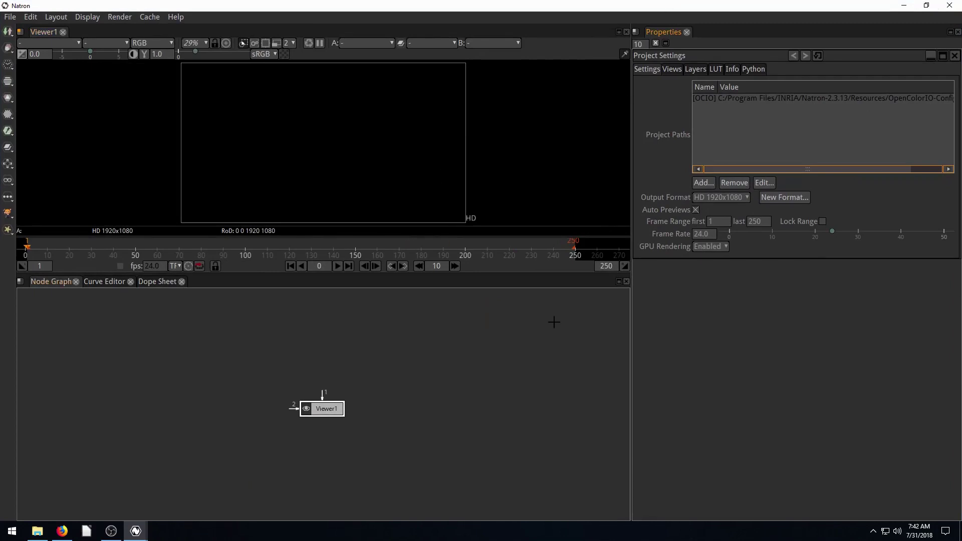